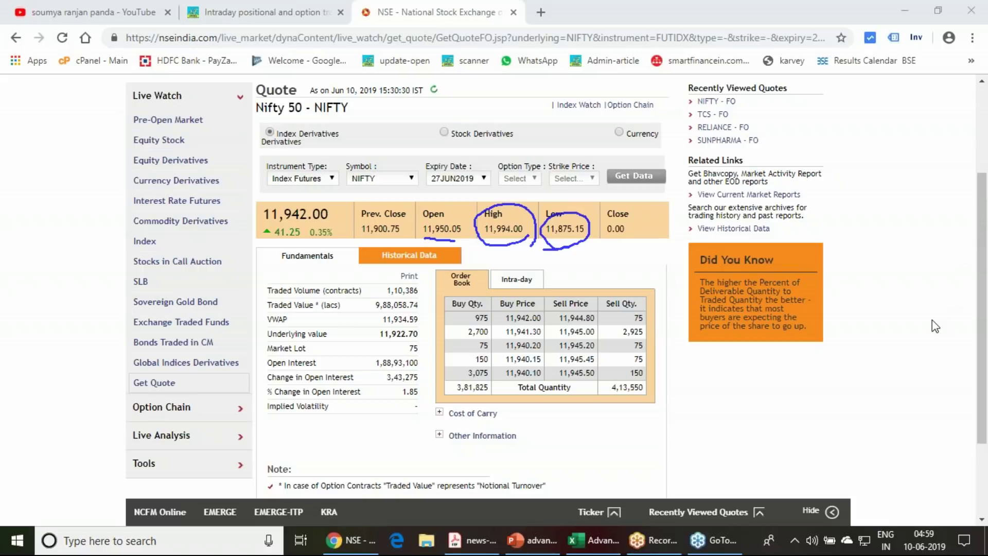
- Tick the quote's price, mark row 0.618, circle 11994.44 and tick beside 11953.8 in the newsletter PDF's Nifty table, and clear the ink
mouse_move(322, 194)
mouse_down()
mouse_move(332, 200)
mouse_move(348, 185)
mouse_up()
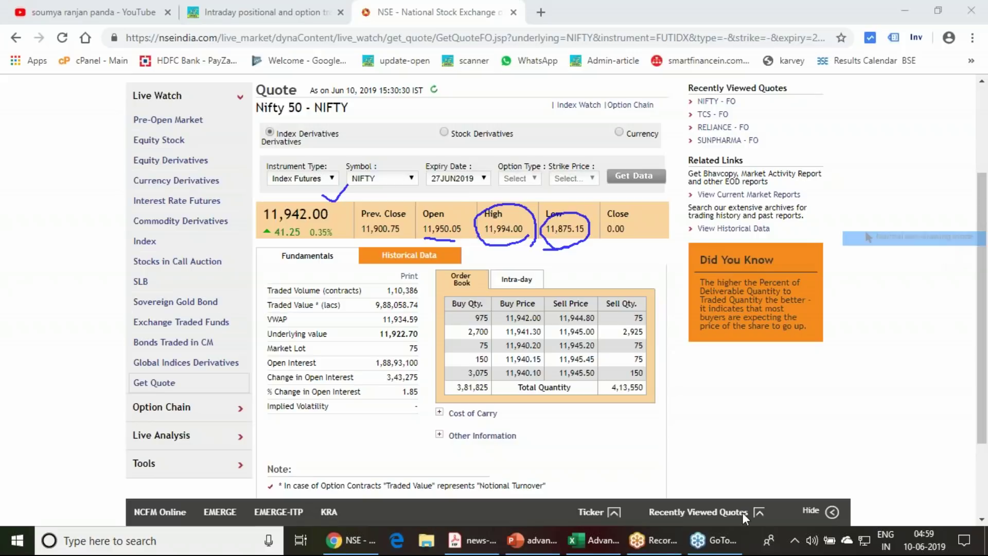
click(477, 540)
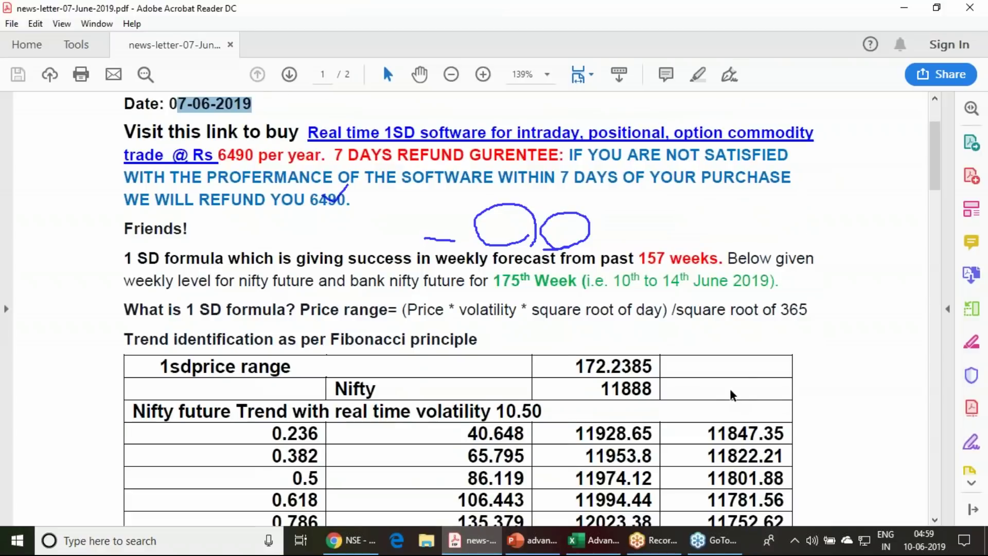
scroll(733, 395, down, 3)
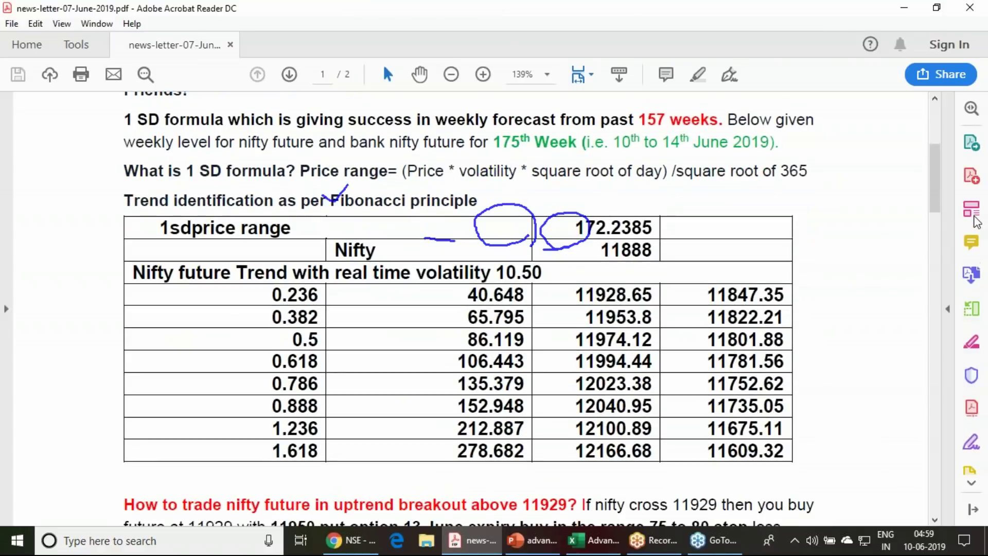
click(911, 256)
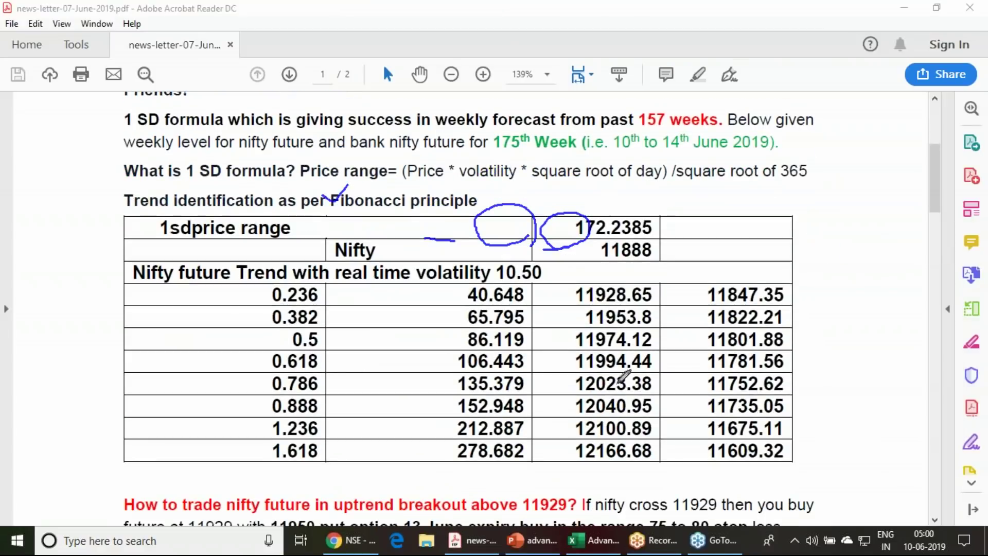
drag(369, 361, 429, 361)
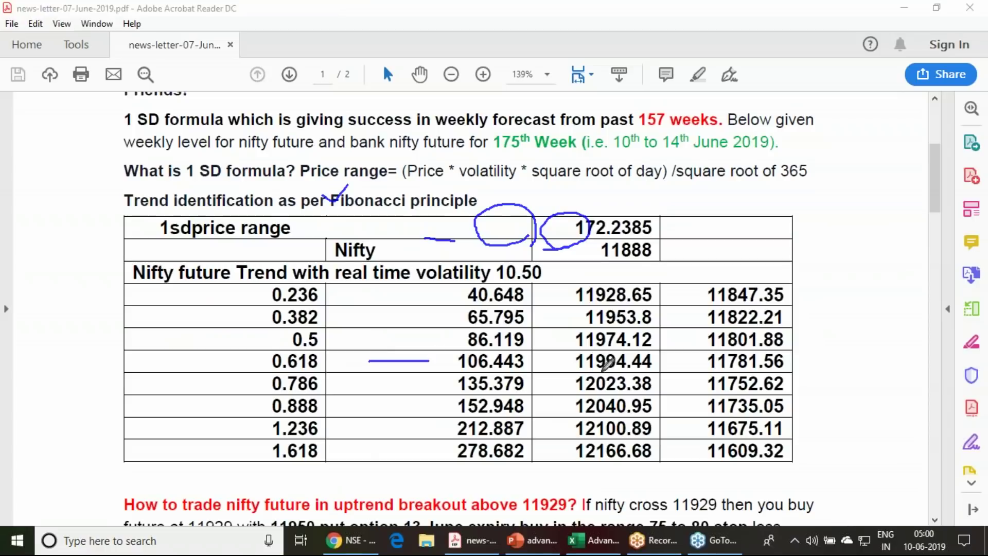
mouse_move(650, 369)
mouse_down()
mouse_move(584, 370)
mouse_move(615, 348)
mouse_move(663, 359)
mouse_move(650, 368)
mouse_up()
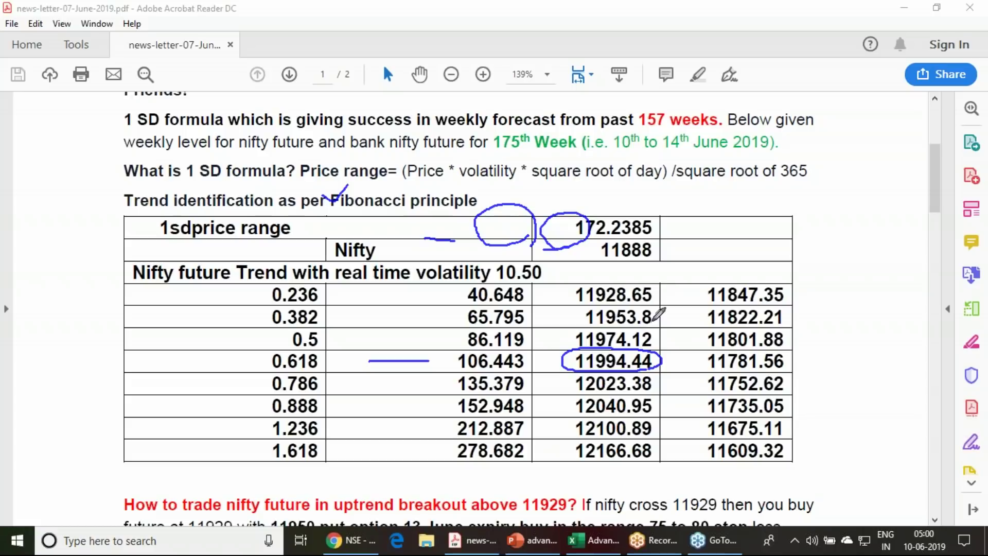
drag(659, 312, 674, 299)
key(Escape)
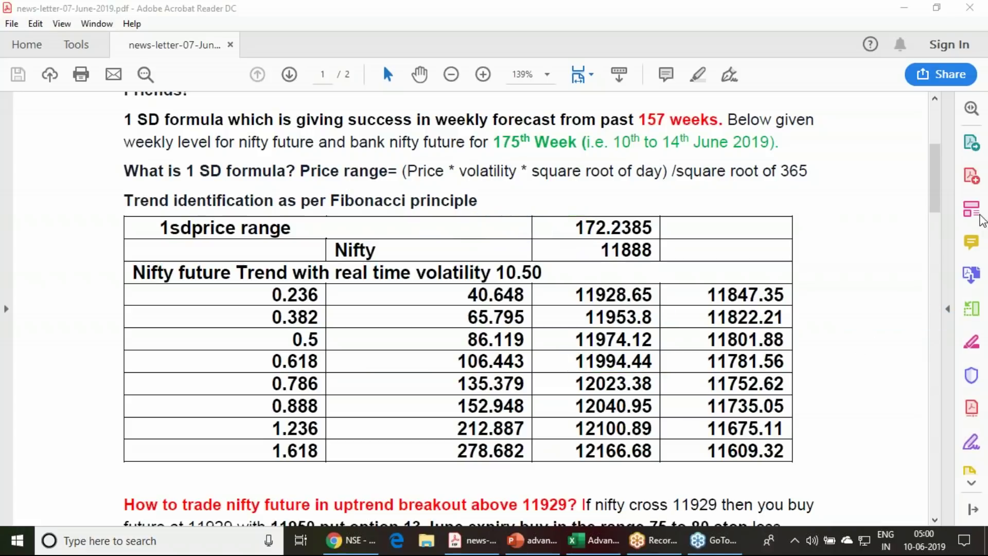
- Switch to the NSE Nifty futures quote in the browser, expand Other Information and highlight the Daily Volatility value
click(551, 543)
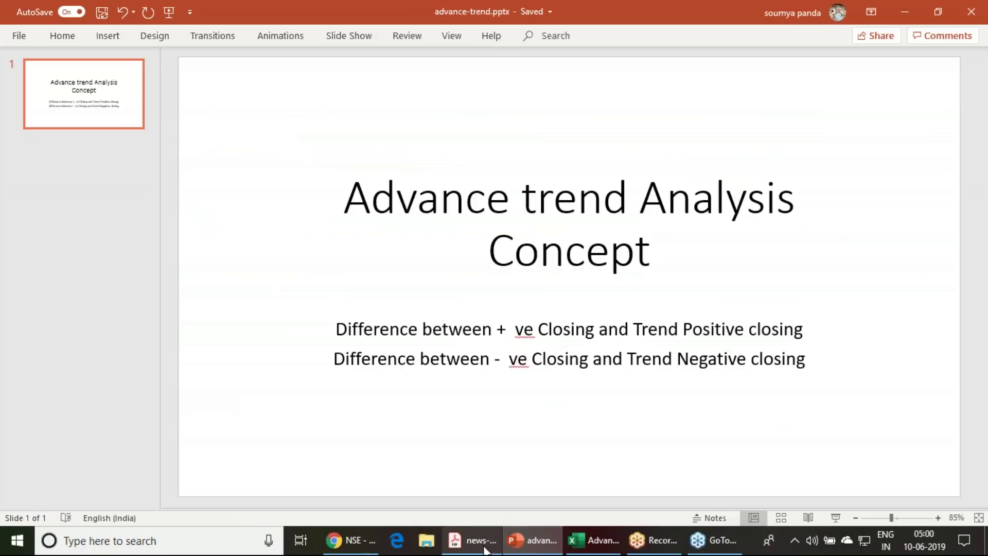
click(353, 543)
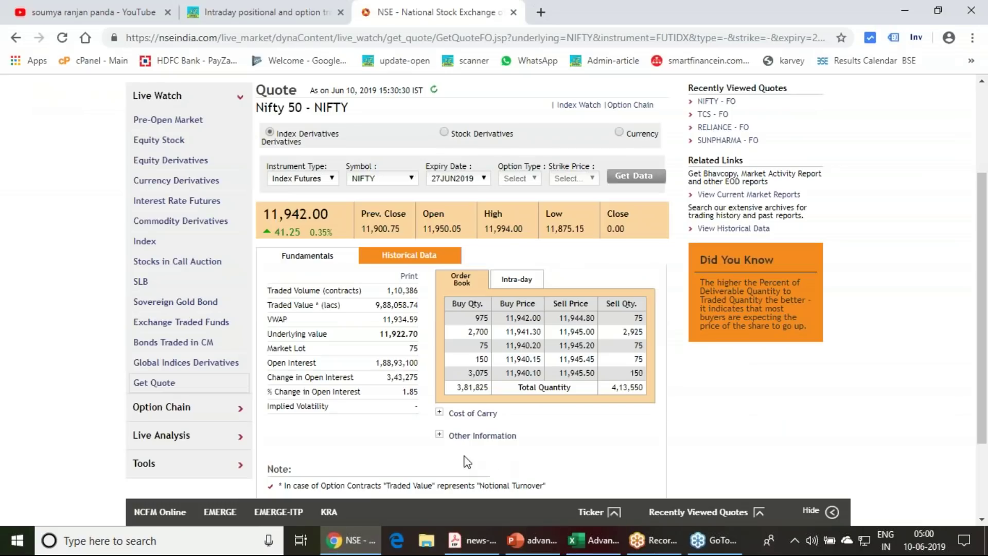
click(439, 436)
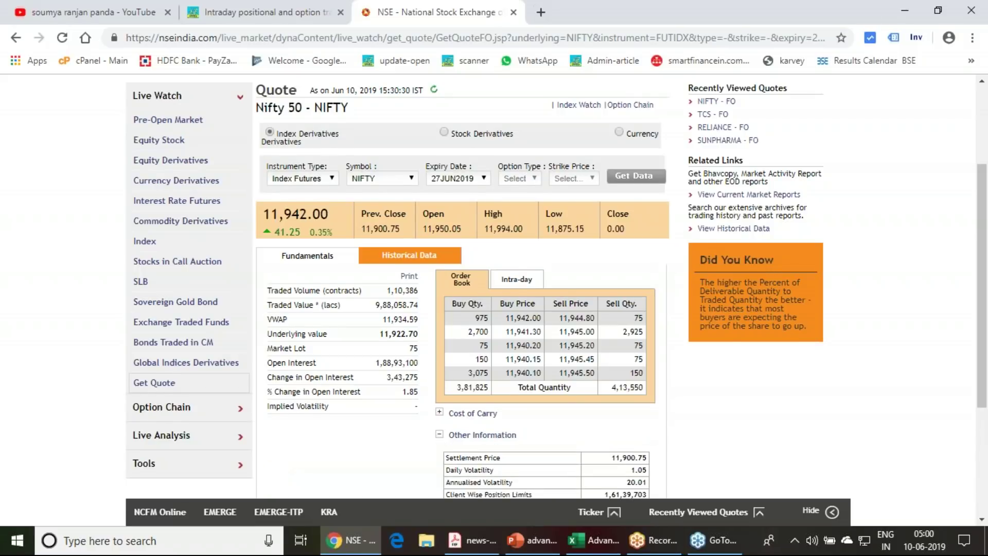
scroll(439, 435, down, 3)
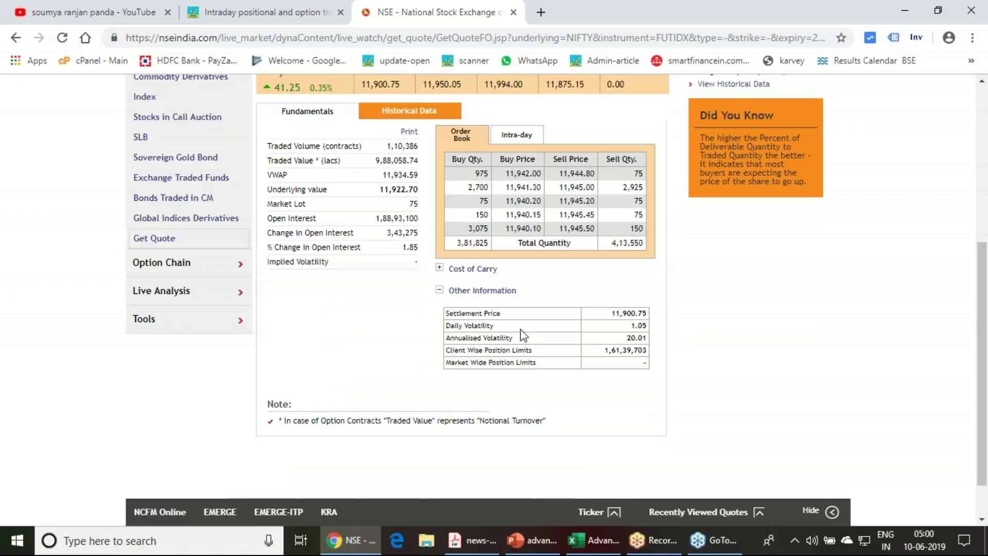
drag(631, 325, 649, 342)
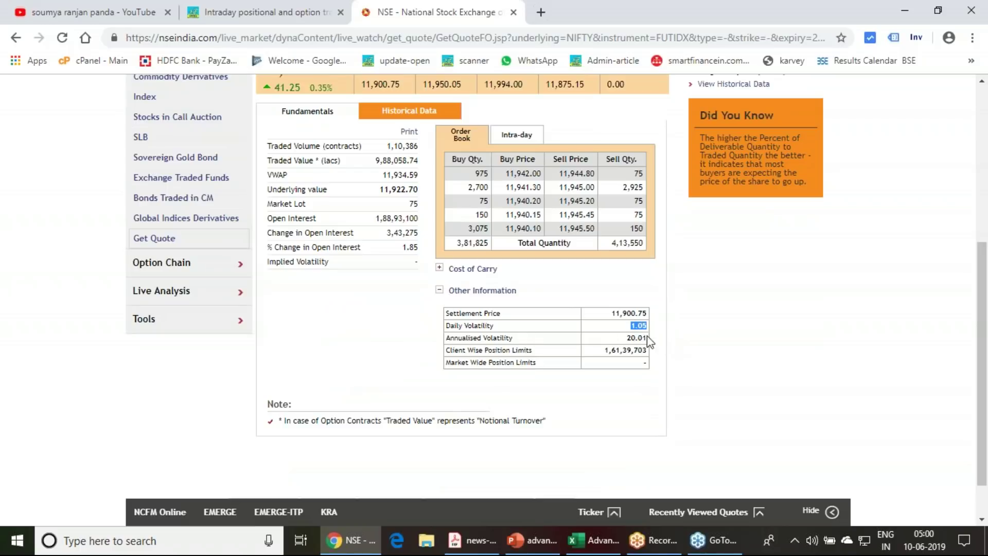
- Switch to the Advance-trend.xlsx workbook and go through the dates in A1:A4 and the closing prices in B1:B4
click(594, 541)
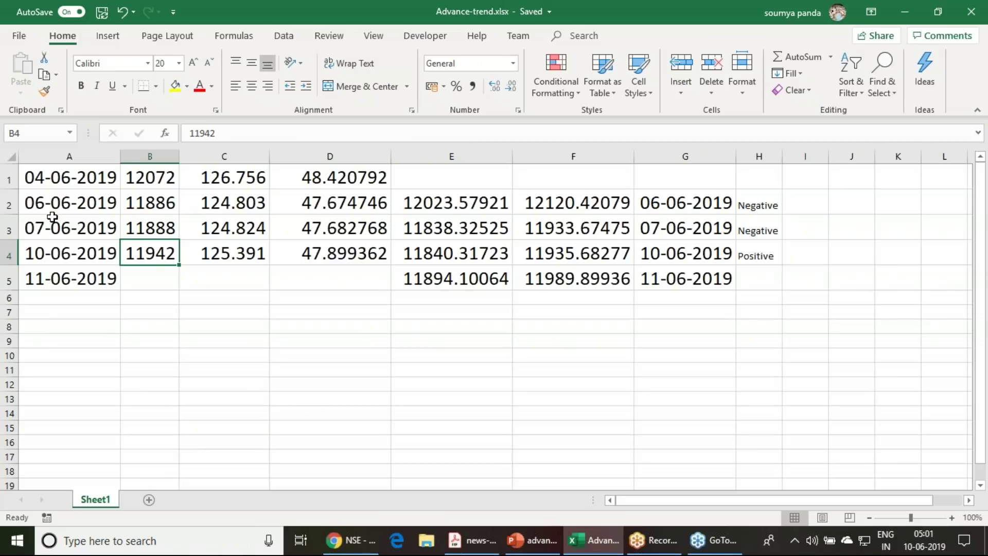
click(72, 177)
click(64, 204)
click(65, 227)
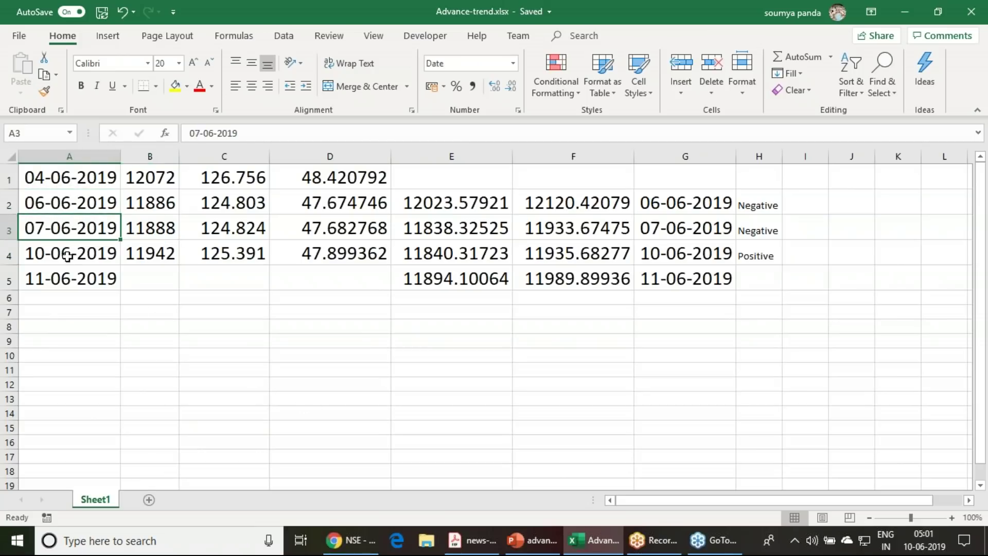
click(67, 257)
click(150, 179)
click(146, 201)
click(145, 227)
click(154, 253)
- Examine the volatility formulas in C1 and C2, circling C1's result and underlining the closing price in B1
click(232, 181)
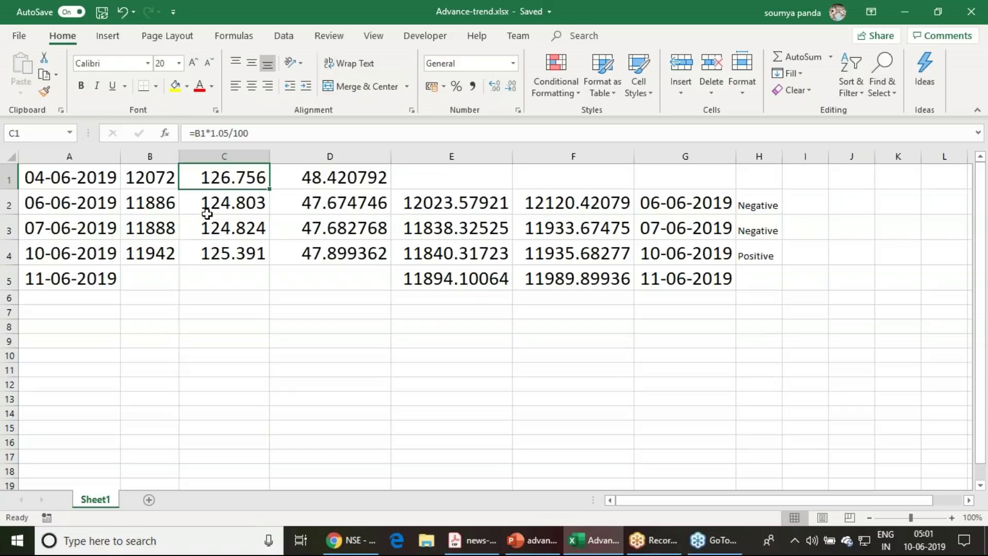
click(220, 204)
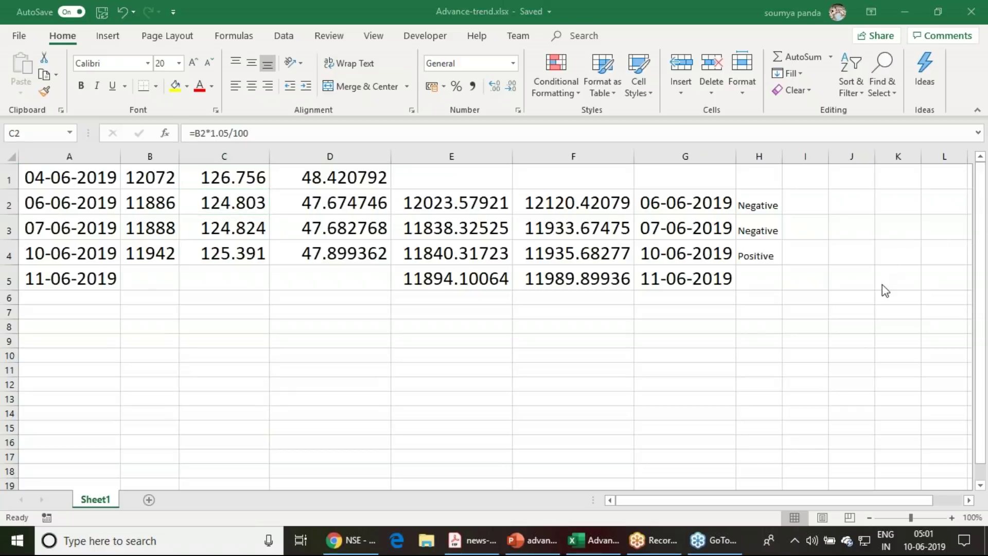
mouse_move(265, 184)
mouse_down()
mouse_move(230, 189)
mouse_move(200, 164)
mouse_move(255, 156)
mouse_move(281, 190)
mouse_up()
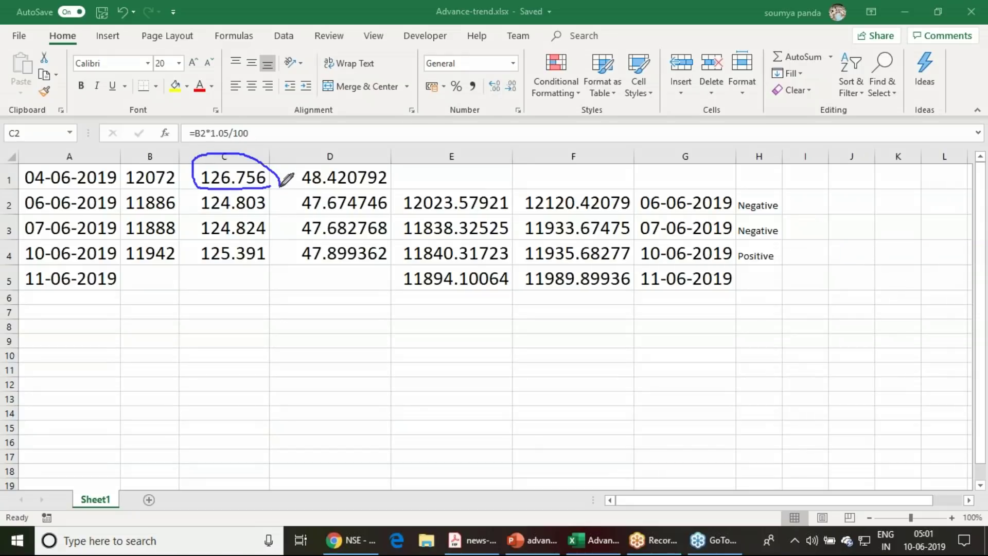
drag(1, 209, 21, 192)
drag(133, 190, 166, 184)
- Examine the 0.382 multiplier formula in D1 and how E2 and F2 are derived from the closing price in B1
click(352, 180)
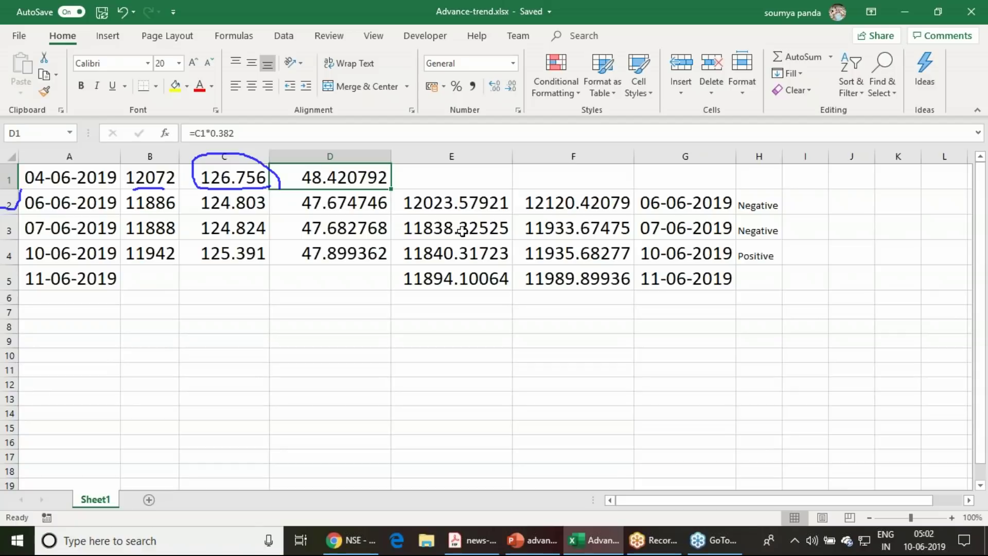
click(476, 203)
click(164, 178)
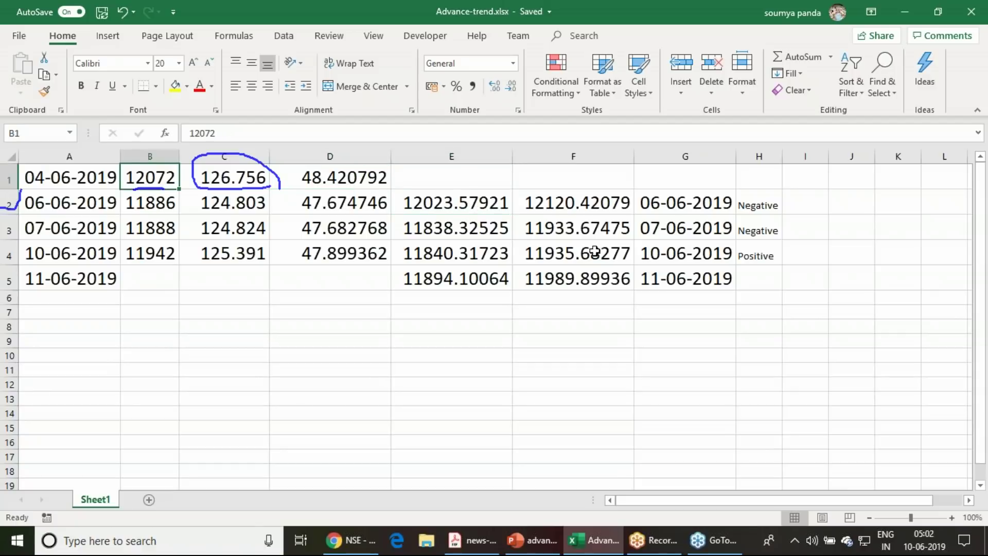
click(588, 202)
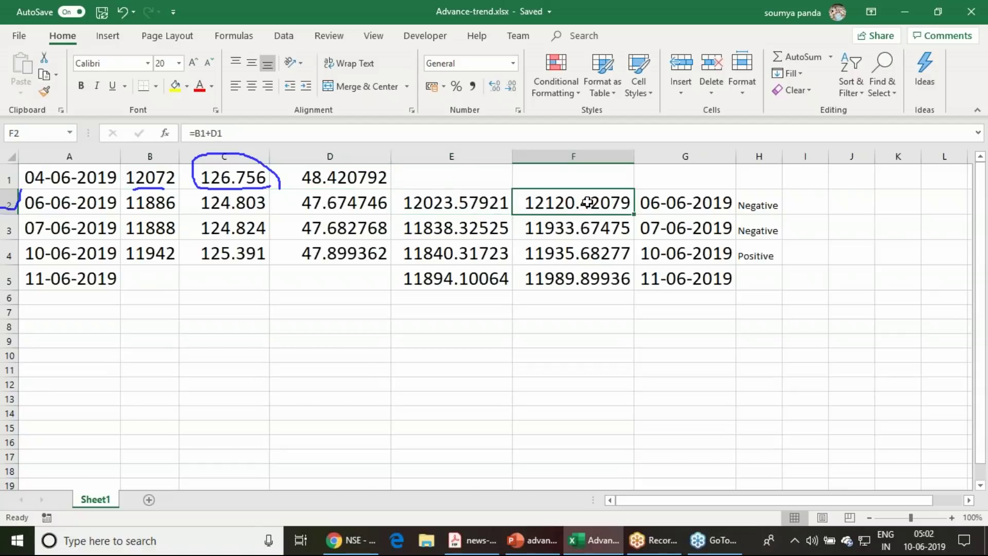
- Bracket the levels in E2 and F2, underline row 2's date, close and levels, circle its Negative label, and erase the ink
click(985, 226)
mouse_move(438, 195)
mouse_down()
mouse_move(439, 178)
mouse_move(553, 183)
mouse_move(557, 194)
mouse_up()
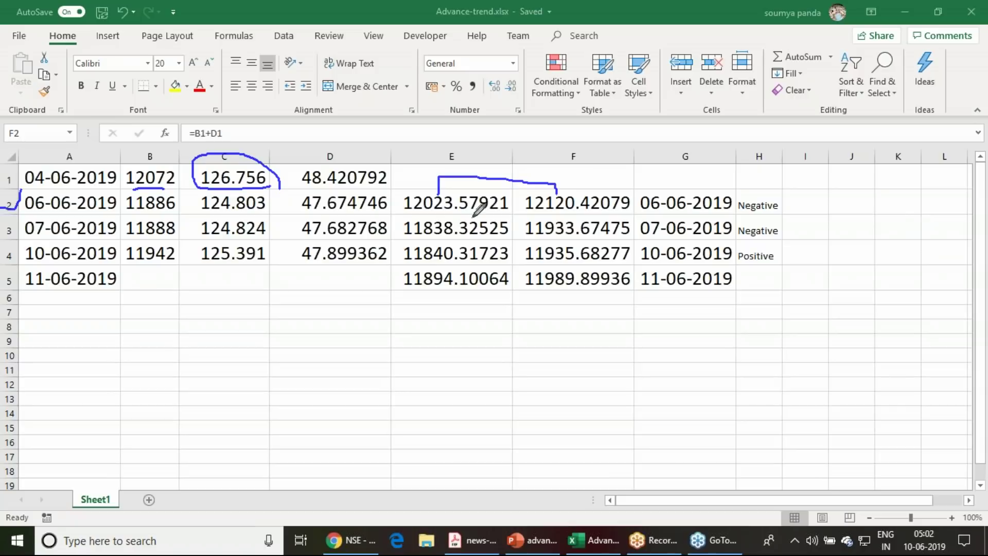
drag(92, 211, 103, 210)
drag(437, 210, 456, 210)
drag(549, 214, 567, 215)
drag(138, 211, 165, 210)
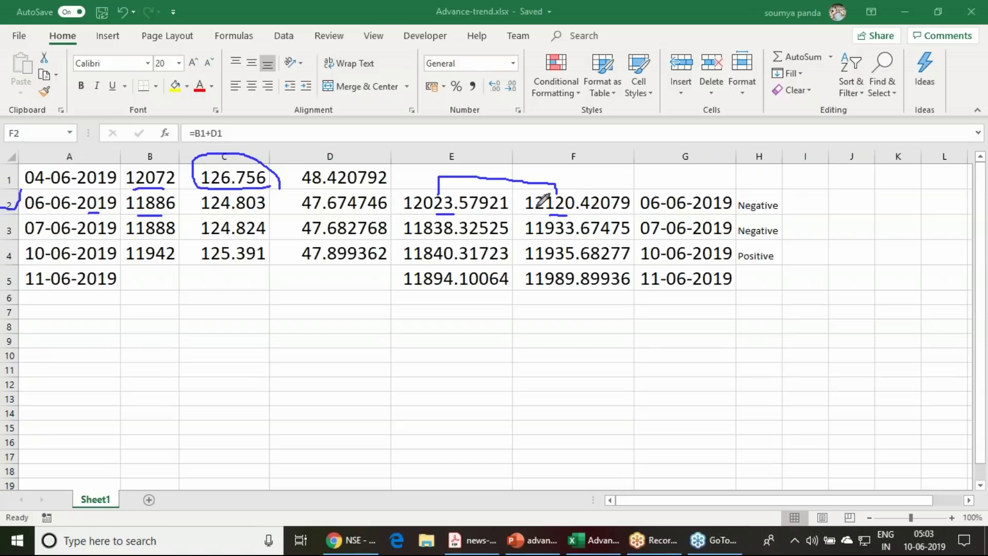
mouse_move(782, 215)
mouse_down()
mouse_move(754, 219)
mouse_move(759, 188)
mouse_move(785, 216)
mouse_up()
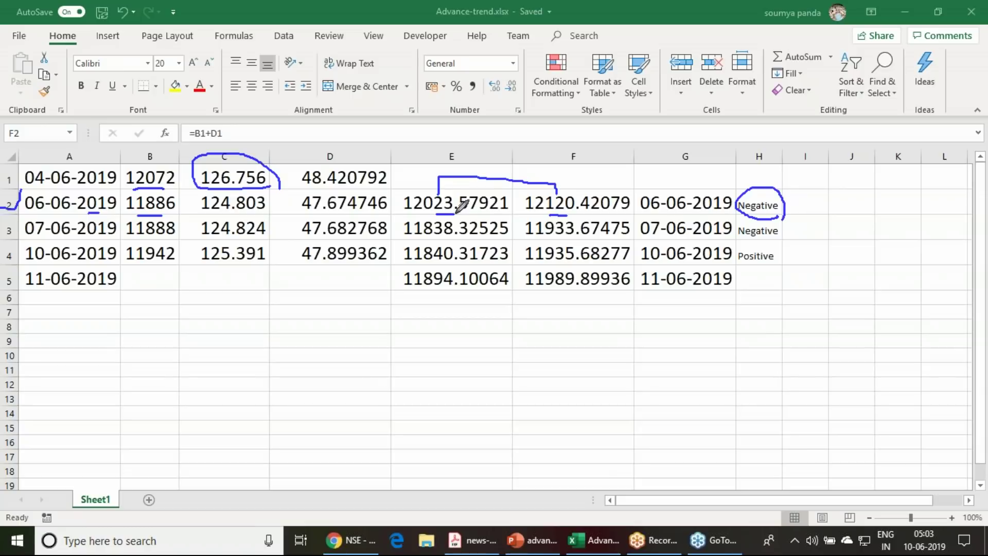
drag(163, 215, 176, 214)
drag(495, 241, 504, 236)
key(e)
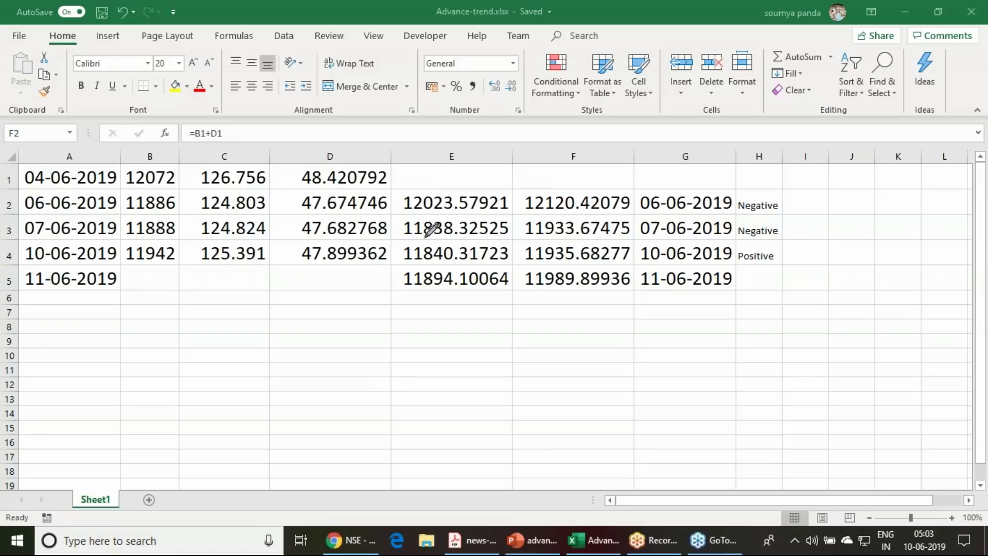
- Circle the levels in E3 and F3, and bracket the closes in B2:B3 and the Negative labels in H2:H3 with ink
mouse_move(506, 234)
mouse_down()
mouse_move(435, 245)
mouse_move(396, 215)
mouse_move(504, 206)
mouse_move(516, 225)
mouse_up()
mouse_move(576, 243)
mouse_down()
mouse_move(516, 222)
mouse_move(598, 212)
mouse_move(641, 227)
mouse_move(587, 242)
mouse_up()
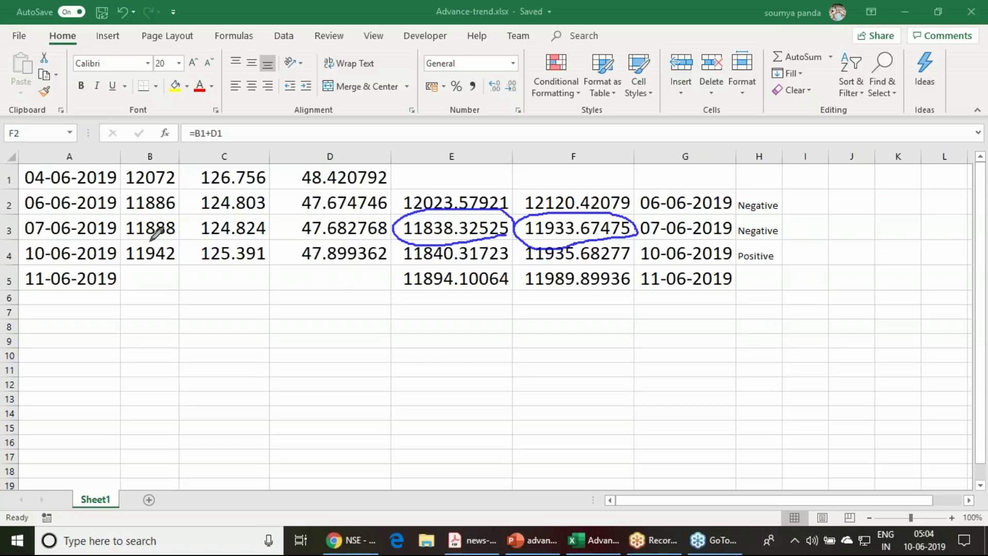
drag(133, 240, 171, 237)
mouse_move(178, 203)
mouse_down()
mouse_move(193, 199)
mouse_move(178, 227)
mouse_up()
drag(138, 213, 155, 213)
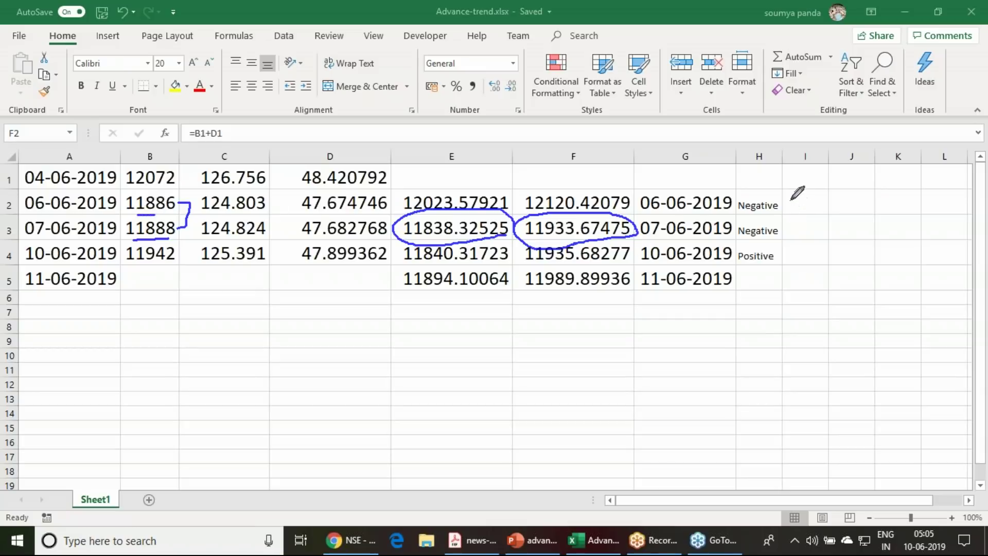
drag(784, 204, 782, 233)
drag(739, 240, 783, 242)
- Circle the date in A4, handwrite +ve, 11950, 11994 and 11940 on the sheet, and clear all the ink
mouse_move(117, 241)
mouse_down()
mouse_move(108, 265)
mouse_move(47, 268)
mouse_move(17, 240)
mouse_move(126, 238)
mouse_up()
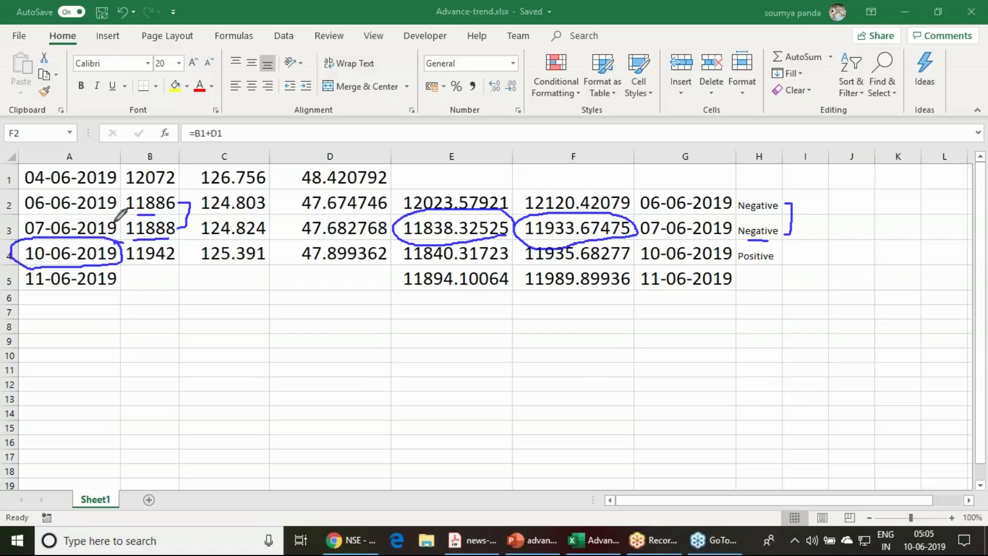
mouse_move(834, 246)
mouse_down()
mouse_move(878, 230)
mouse_move(889, 245)
mouse_up()
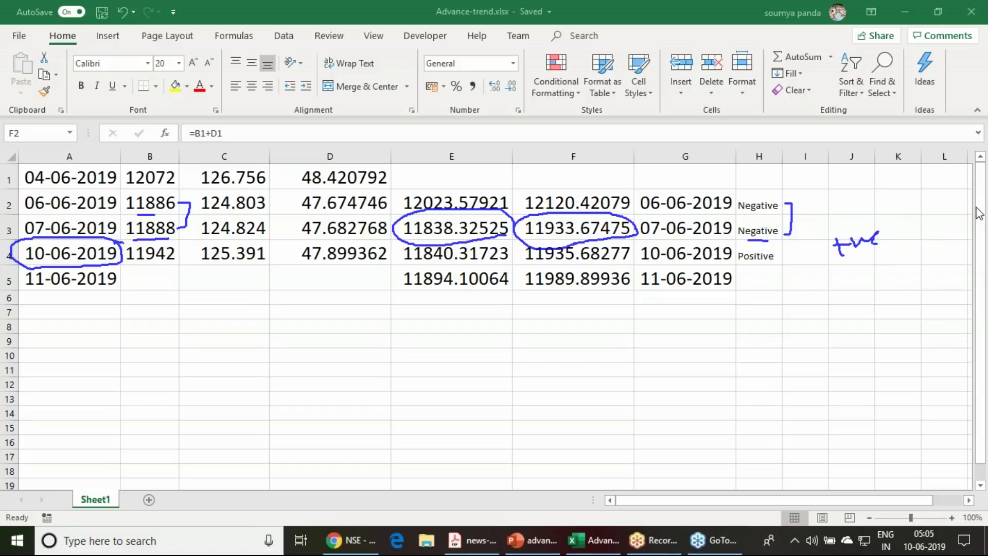
mouse_move(230, 325)
mouse_down()
mouse_move(235, 355)
mouse_move(261, 350)
mouse_up()
mouse_move(280, 315)
mouse_down()
mouse_move(276, 334)
mouse_move(286, 330)
mouse_up()
mouse_move(286, 318)
mouse_down()
mouse_move(283, 341)
mouse_move(310, 312)
mouse_move(298, 338)
mouse_move(318, 339)
mouse_move(304, 372)
mouse_move(329, 375)
mouse_move(334, 360)
mouse_move(350, 385)
mouse_up()
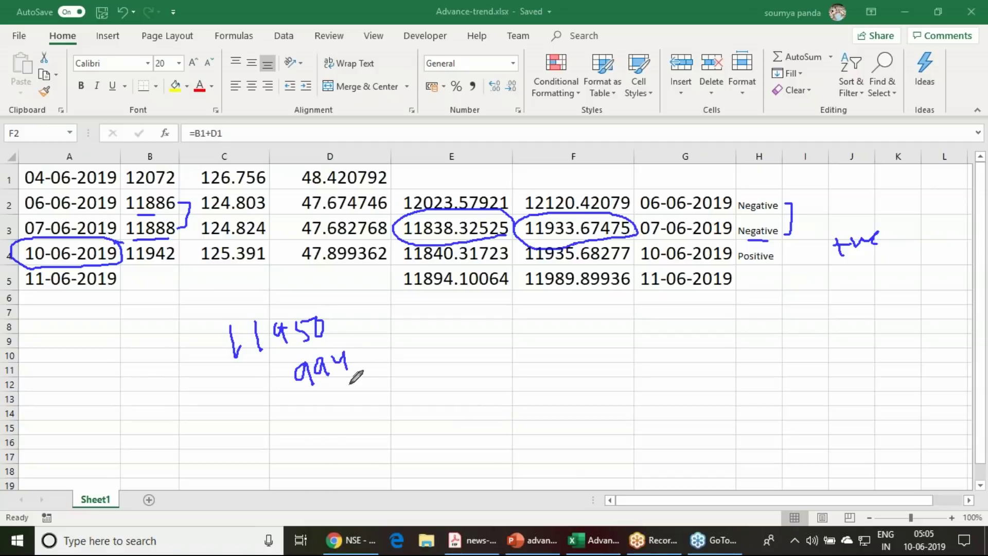
drag(229, 381, 240, 411)
drag(258, 373, 262, 397)
drag(541, 344, 547, 391)
drag(487, 374, 495, 405)
drag(505, 360, 511, 406)
mouse_move(555, 354)
mouse_down()
mouse_move(575, 367)
mouse_move(572, 389)
mouse_up()
drag(598, 350, 607, 349)
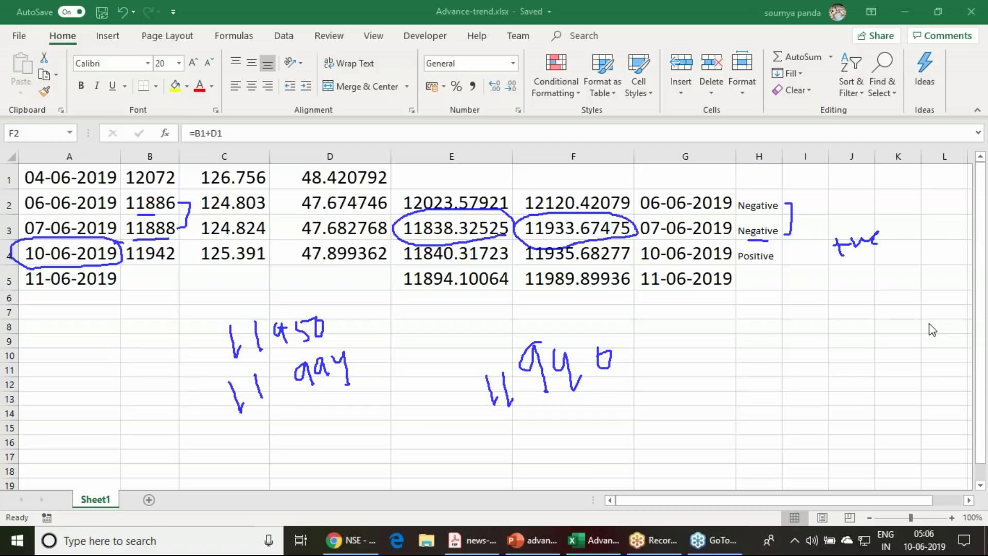
key(Escape)
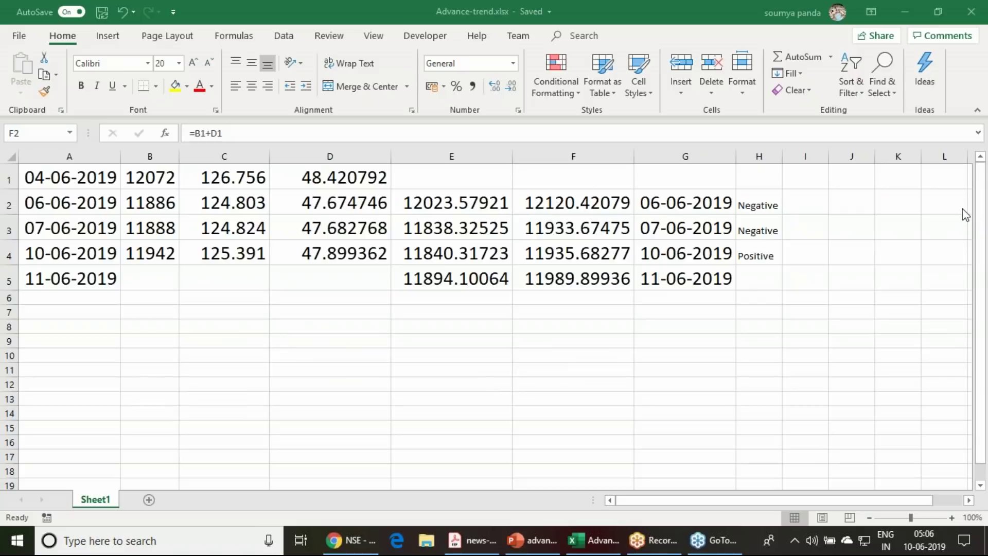
- Examine the 10-06-2019 row: its close against B3, the level formulas in E4 and F4, and the trend label in H4
click(169, 262)
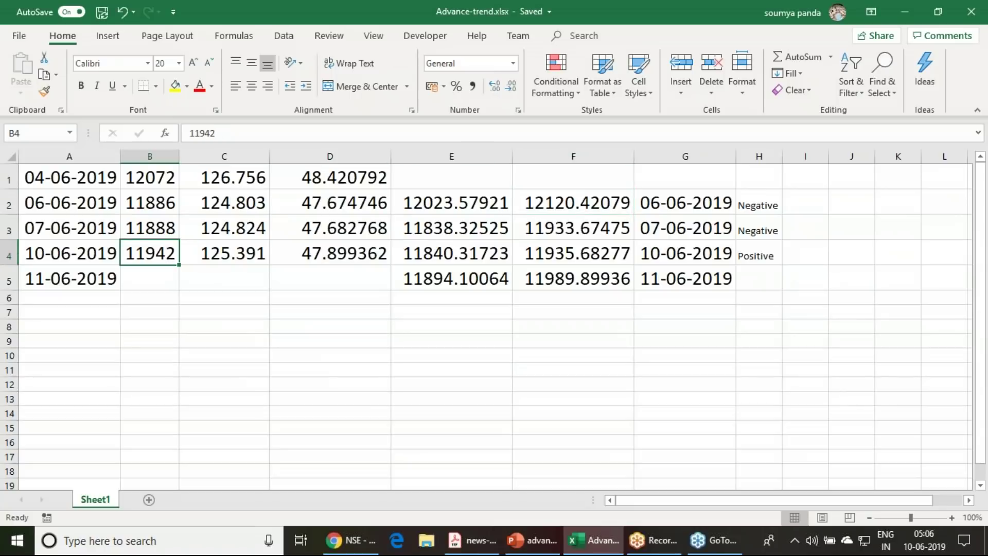
click(167, 226)
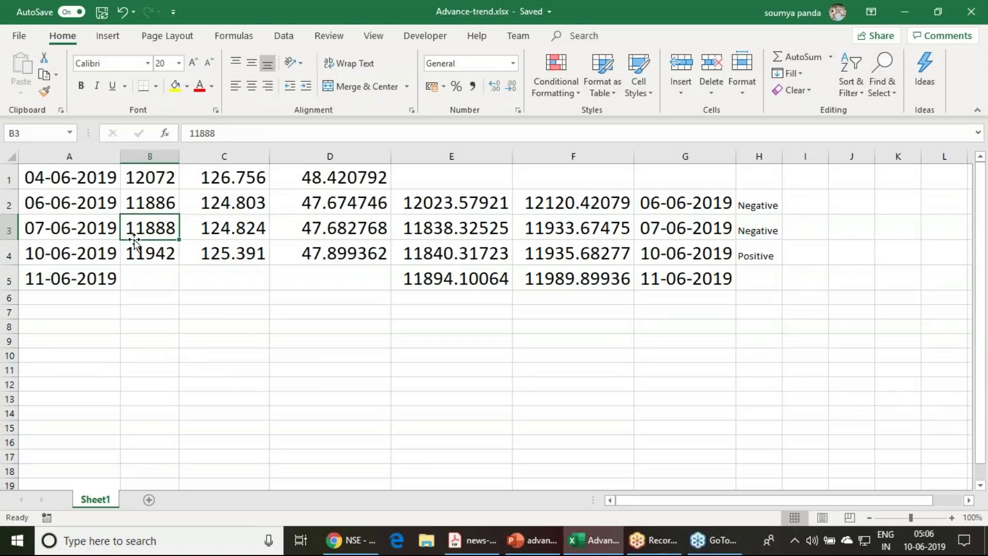
click(424, 254)
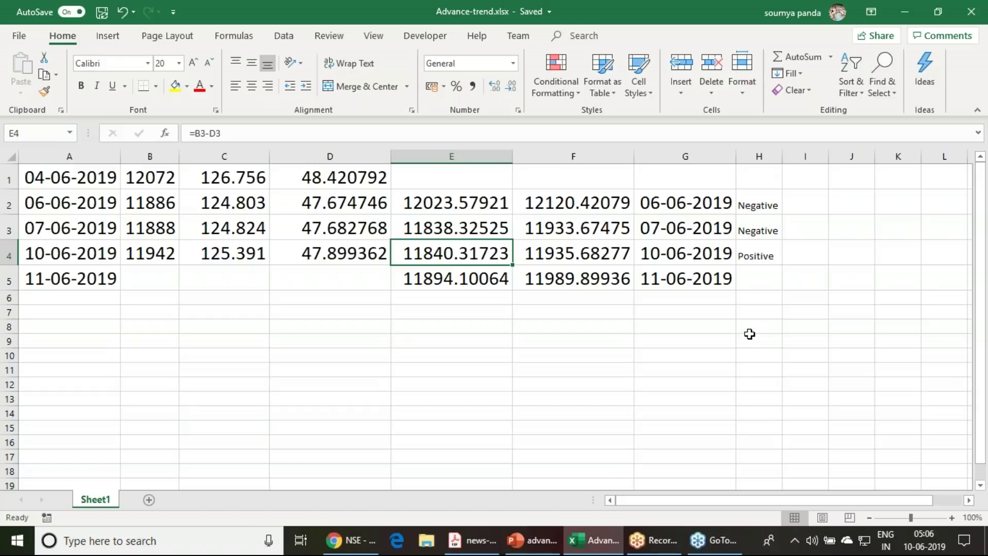
click(568, 255)
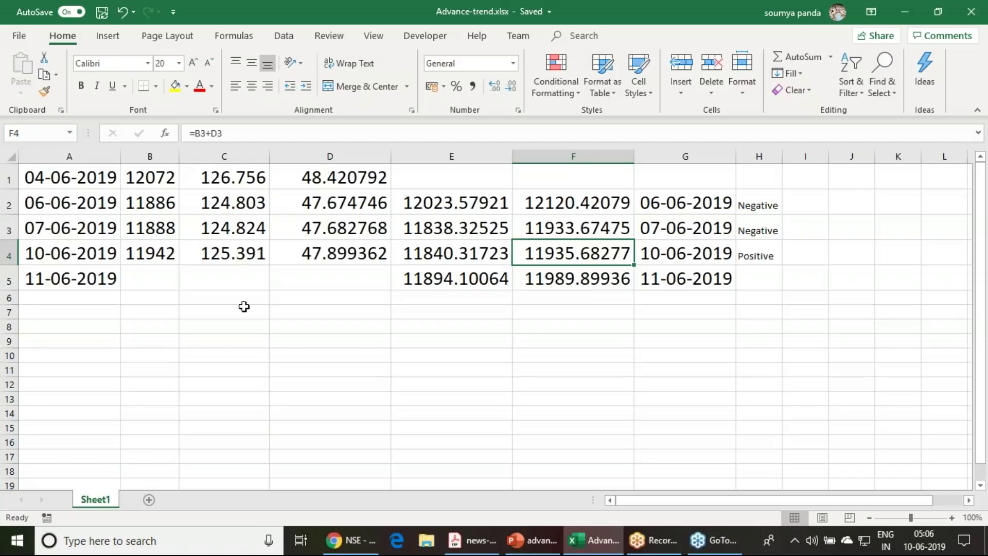
click(56, 253)
click(152, 253)
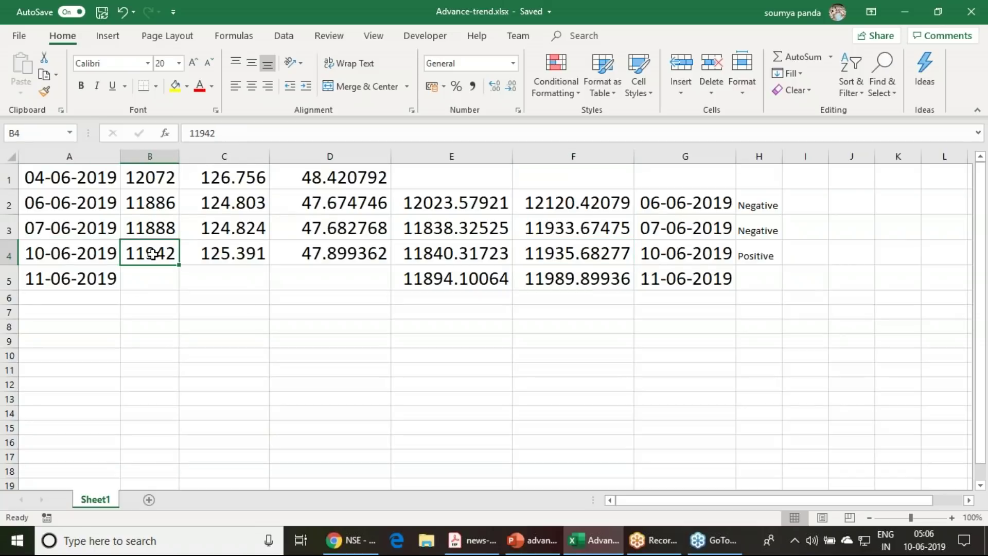
click(763, 256)
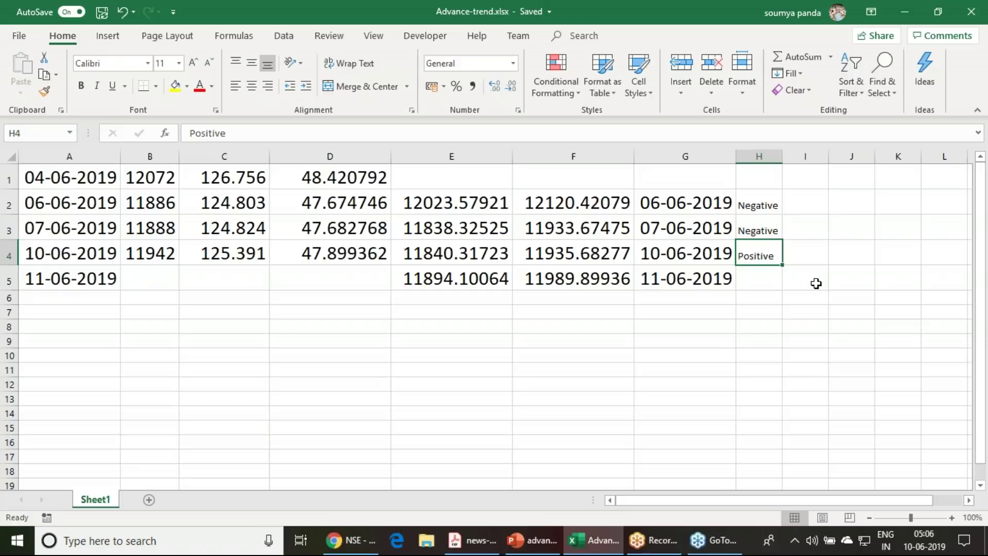
click(574, 255)
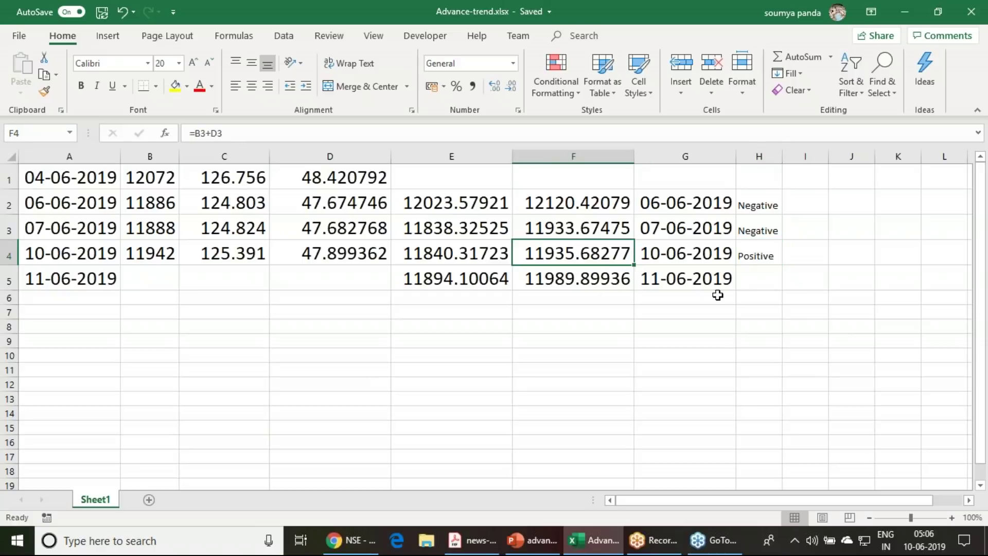
- Switch to the advance-trend.pptx presentation and place the cursor in the subtitle line about Trend Positive closing
click(479, 541)
click(534, 546)
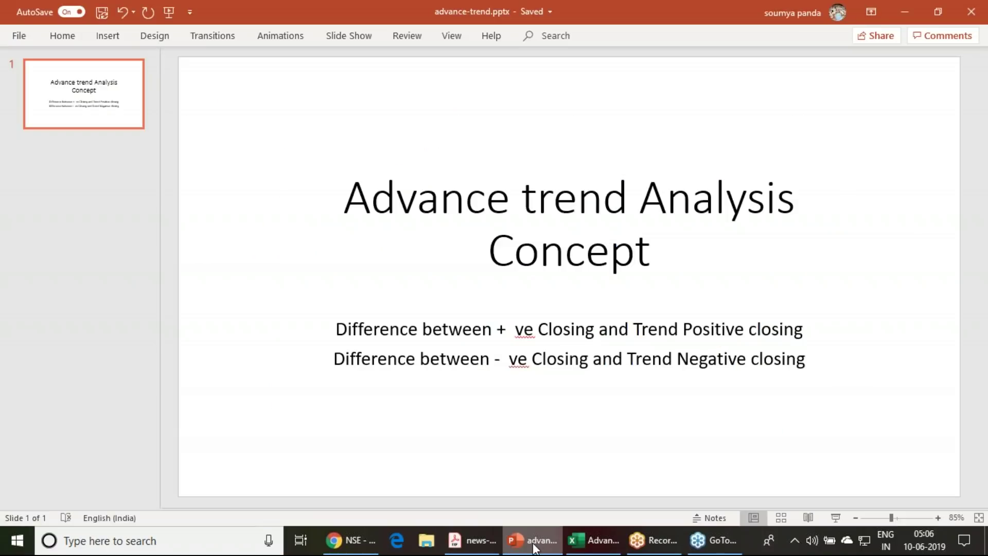
click(730, 332)
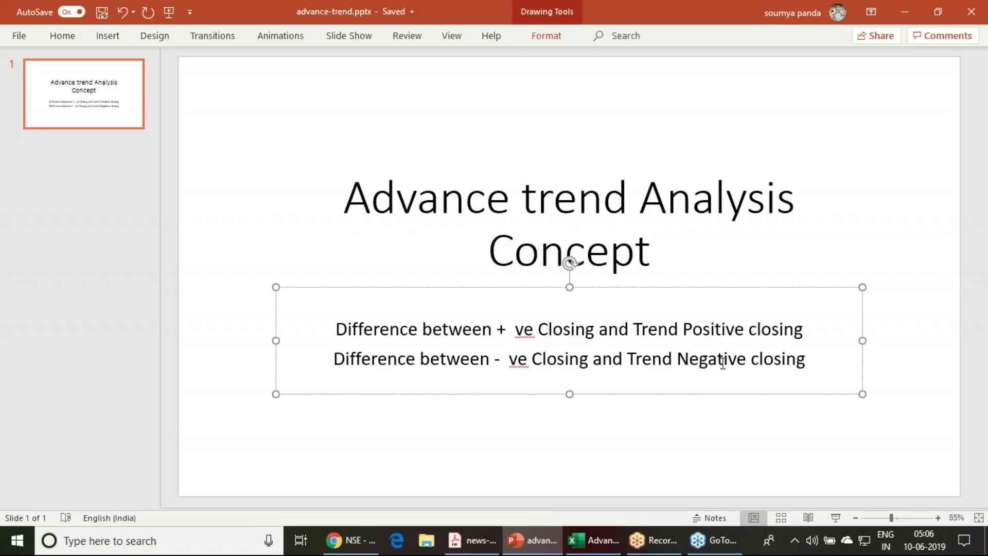